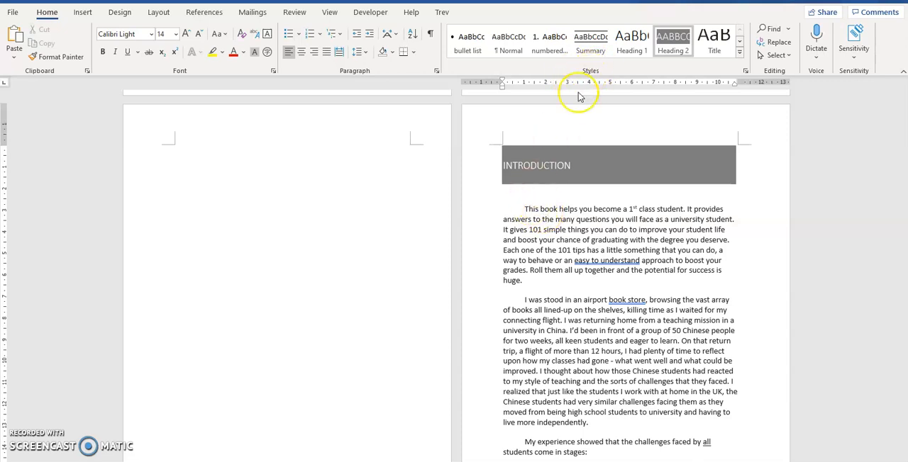
Review the formatting settings of the Normal style used by the first introduction paragraph, without changing them
click(578, 235)
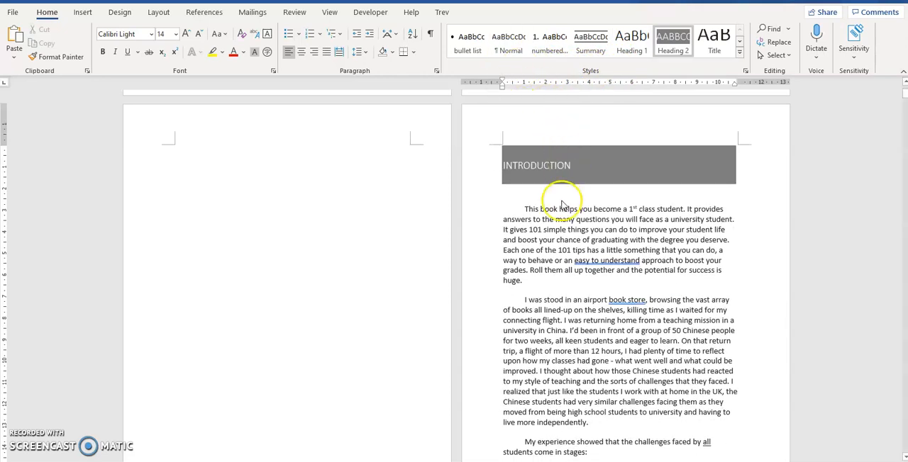
drag(526, 210, 561, 270)
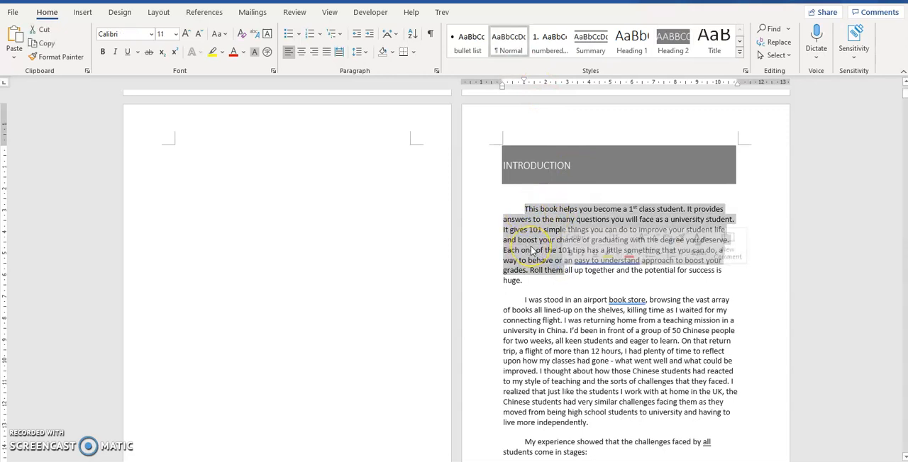
click(508, 42)
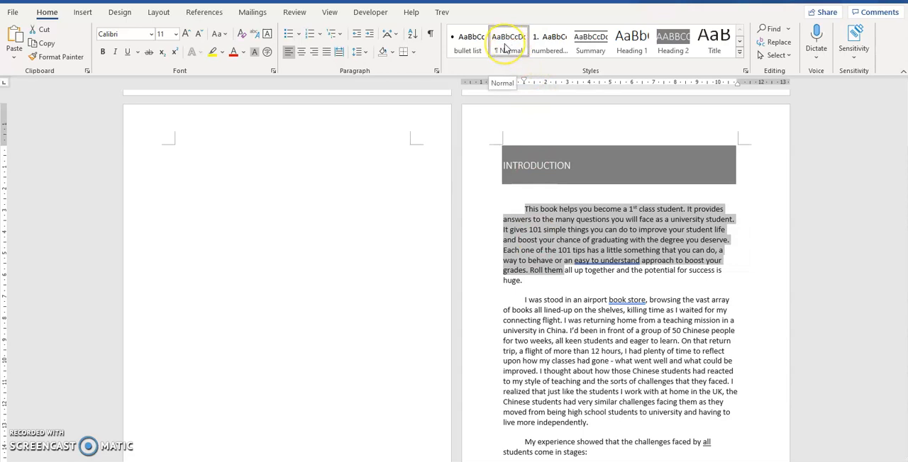
right_click(505, 48)
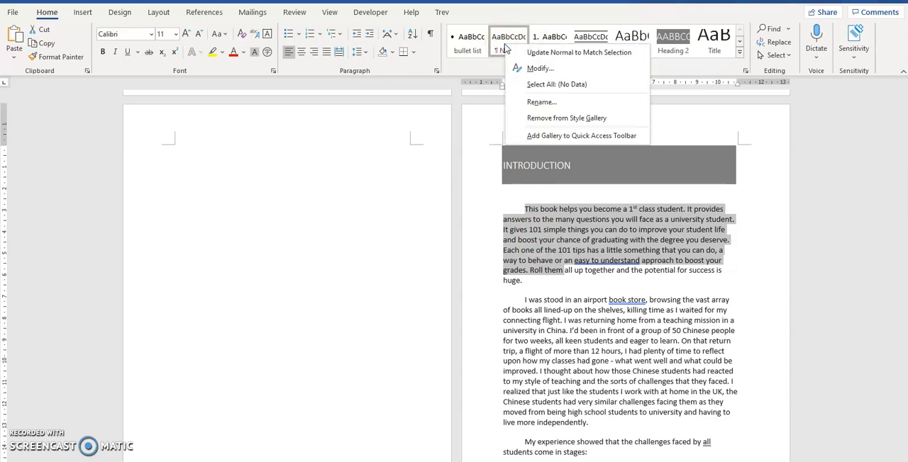
click(536, 69)
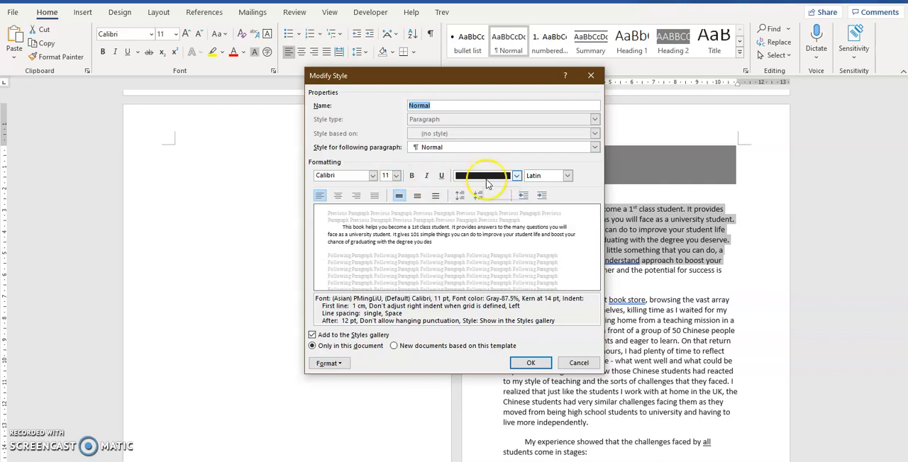
click(530, 363)
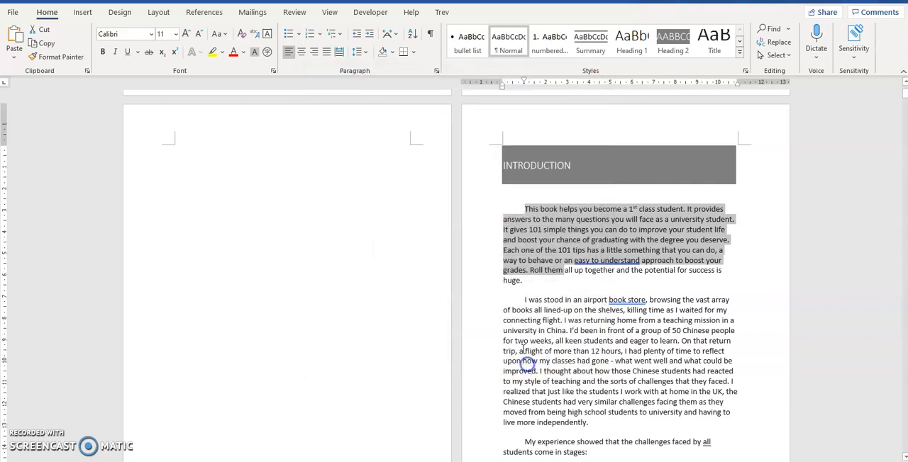
Check which styles are applied to the first introduction paragraph and to the INTRODUCTION heading
click(556, 263)
drag(531, 283, 523, 208)
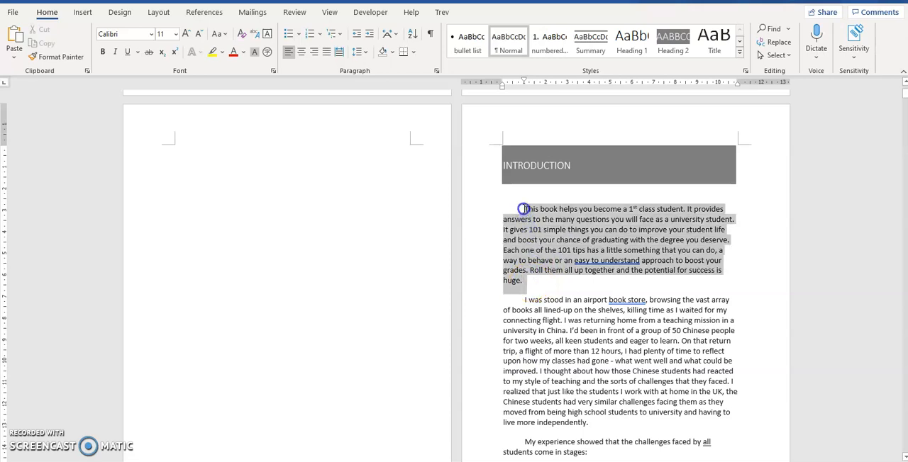
click(530, 250)
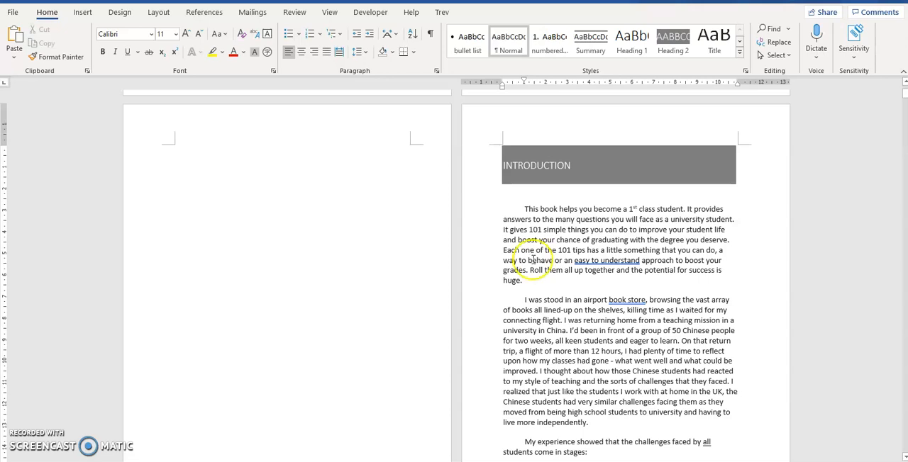
drag(523, 283, 526, 211)
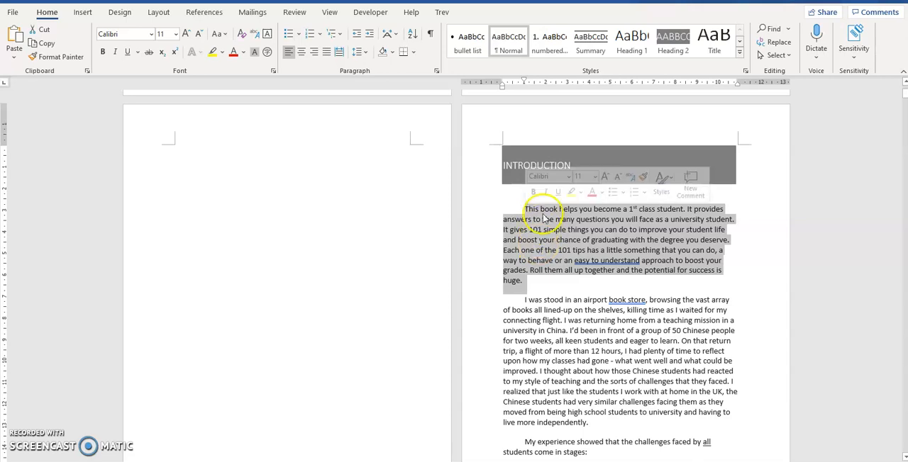
drag(512, 166, 573, 169)
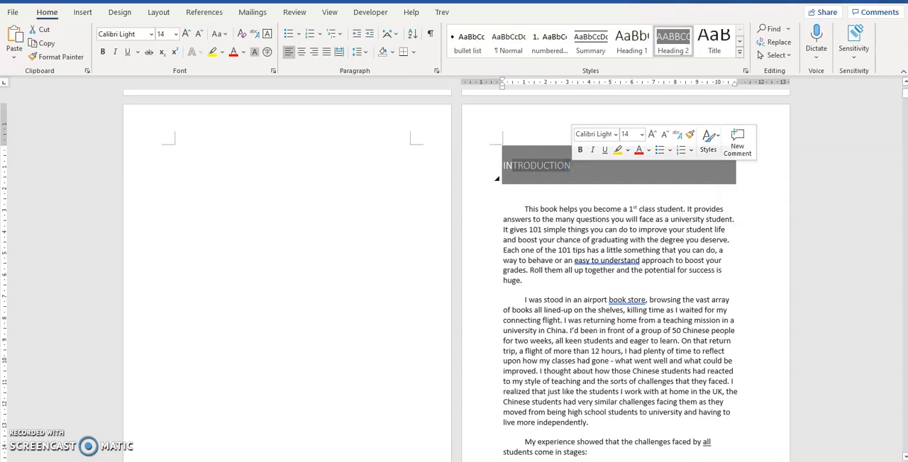
click(582, 196)
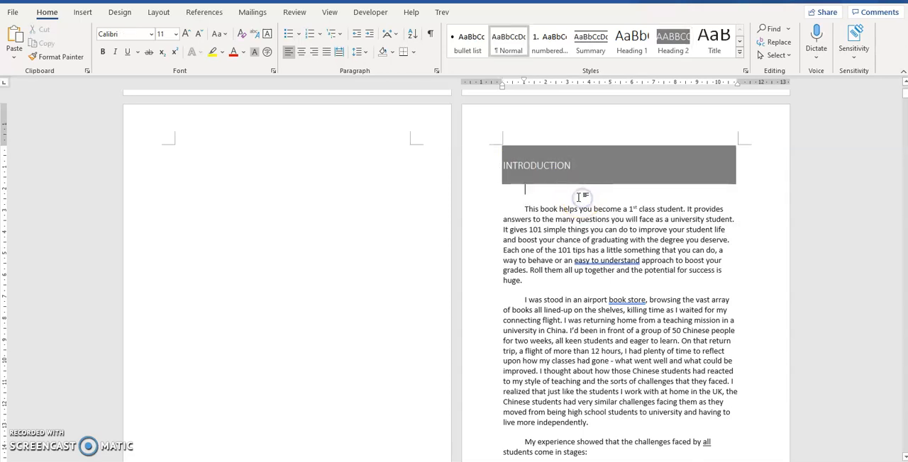
click(518, 166)
drag(518, 166, 571, 172)
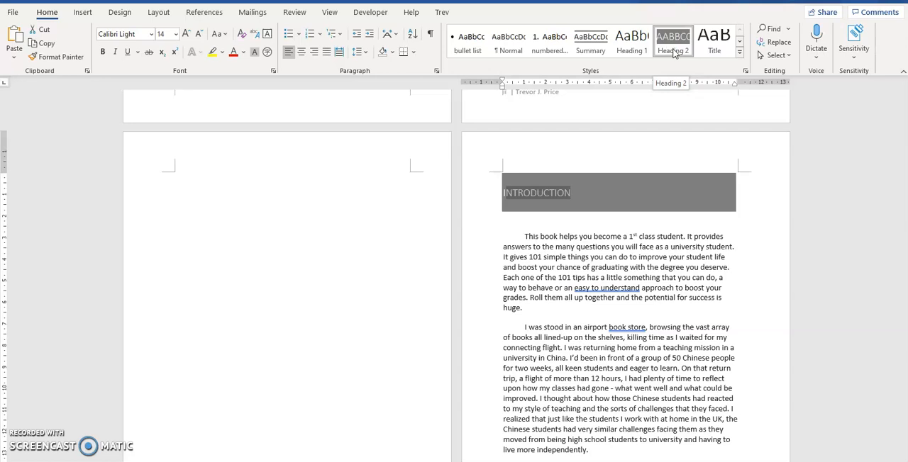
Preview the Heading 1 style on the INTRODUCTION heading and compare it with Heading 2
click(634, 49)
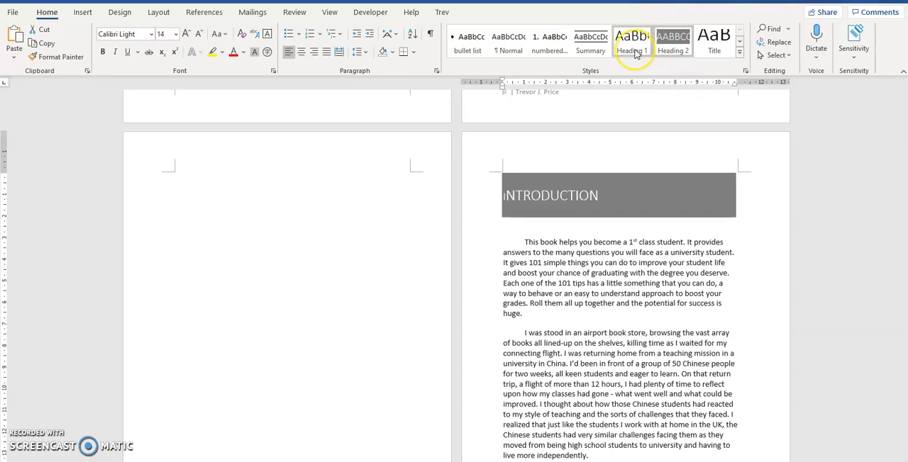
click(628, 54)
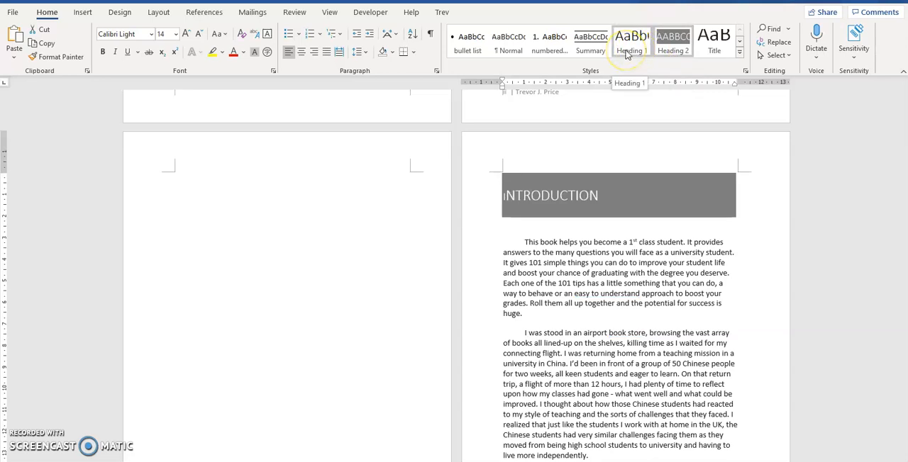
double_click(567, 198)
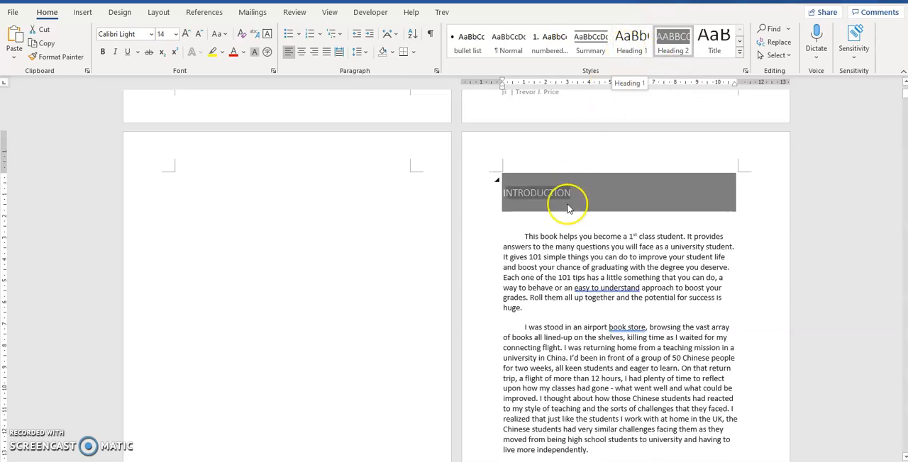
click(625, 55)
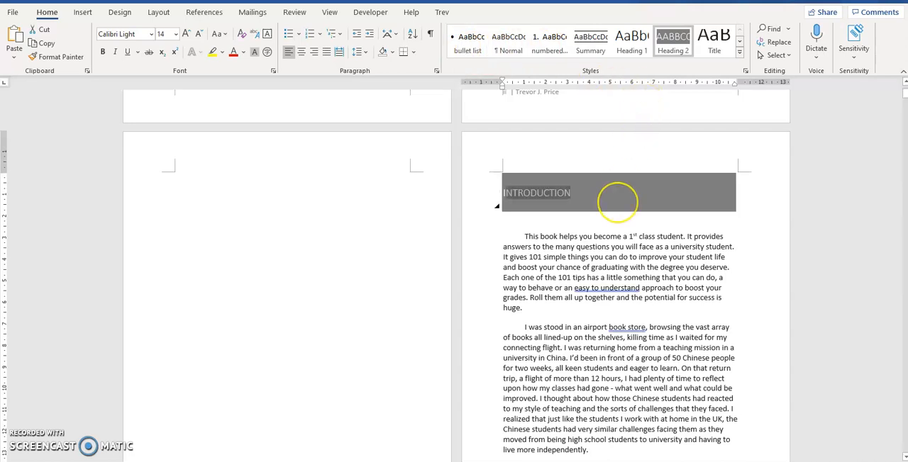
click(589, 203)
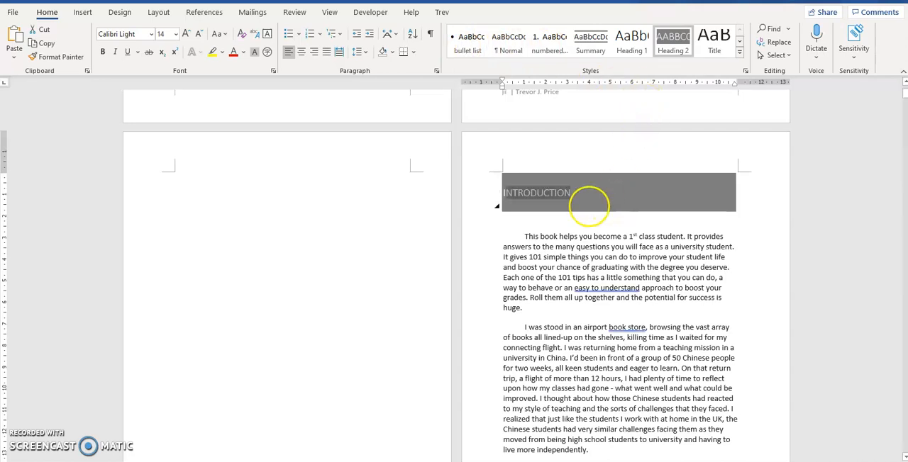
Check the styles applied to the book title and to the text on the copyright page
scroll(607, 229, up, 3)
scroll(607, 229, up, 2)
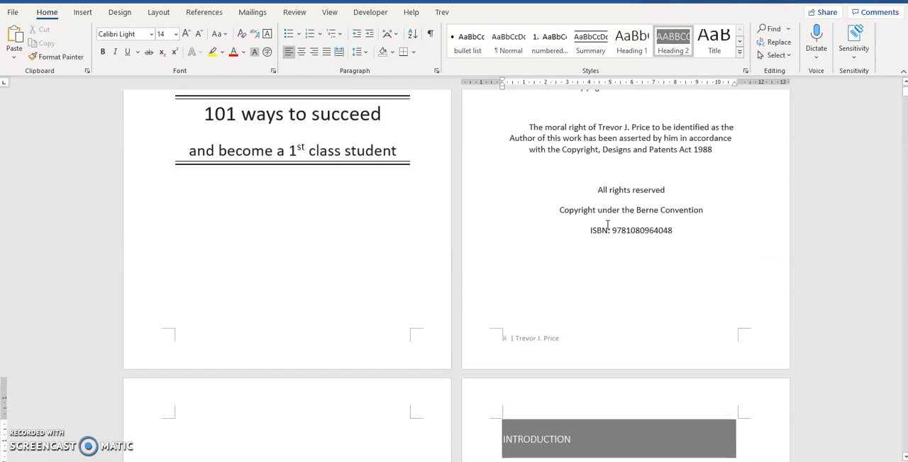
scroll(380, 164, up, 2)
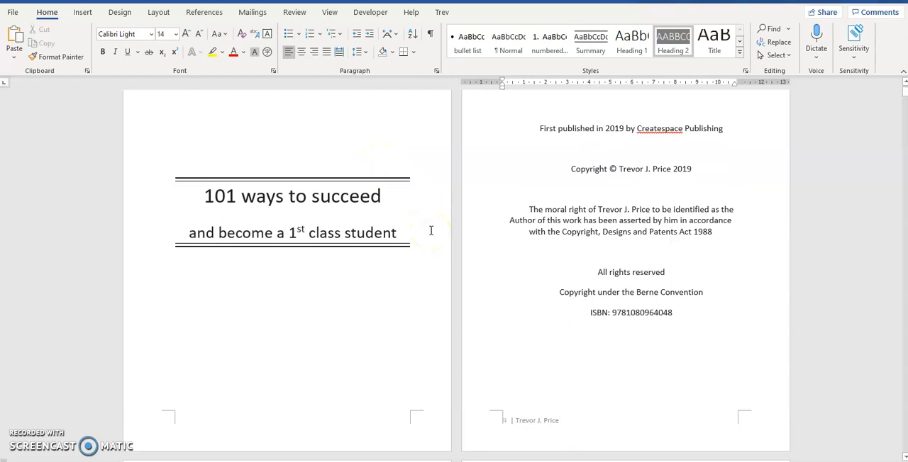
click(300, 200)
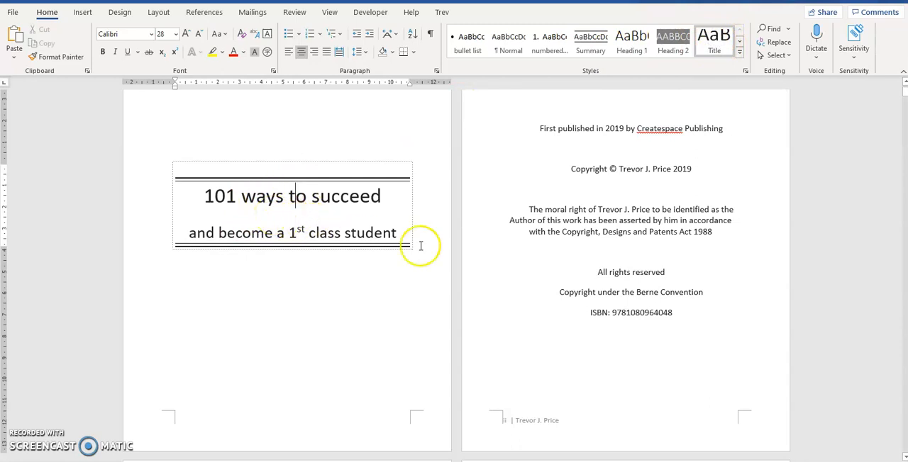
click(588, 220)
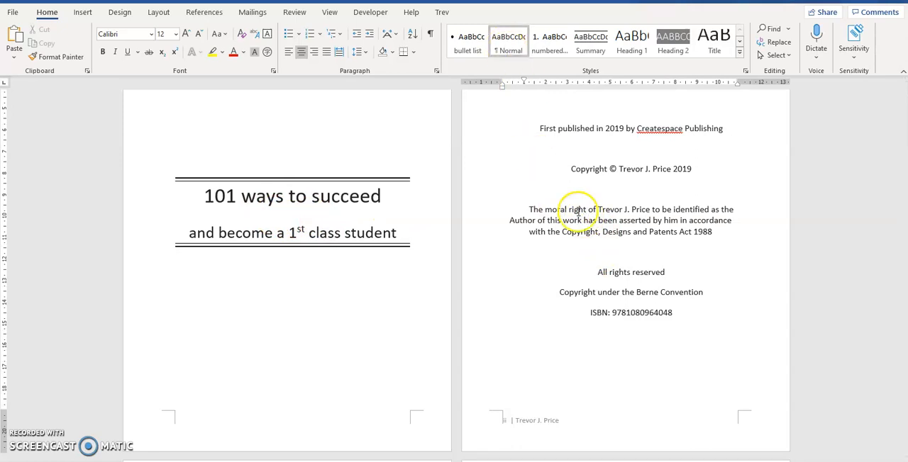
Check the styles applied to the INTRODUCTION heading and to the bulleted list of university challenges
scroll(604, 267, down, 7)
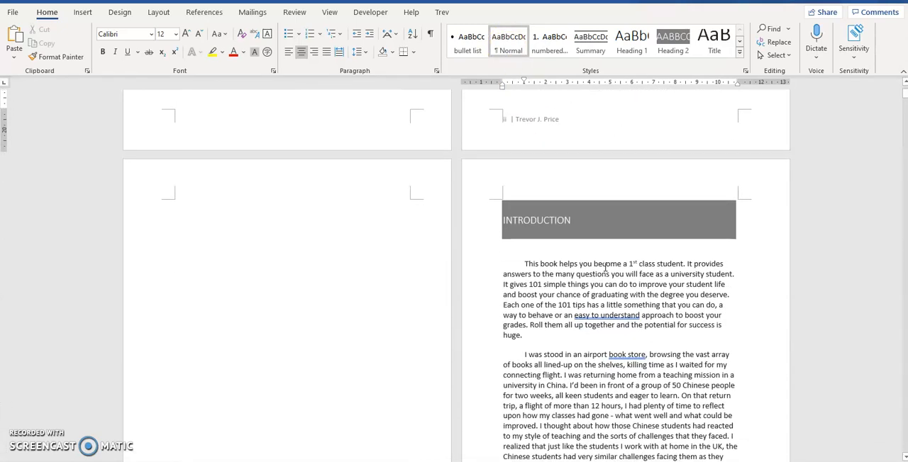
scroll(603, 267, down, 1)
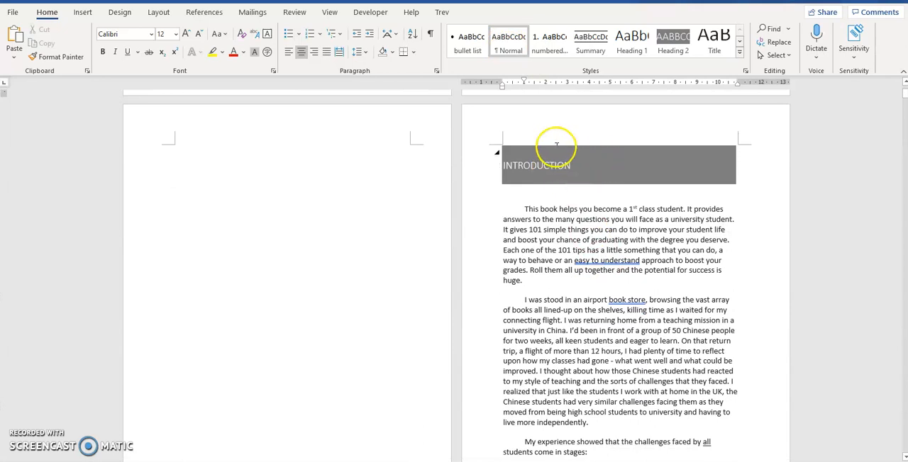
click(553, 166)
click(667, 53)
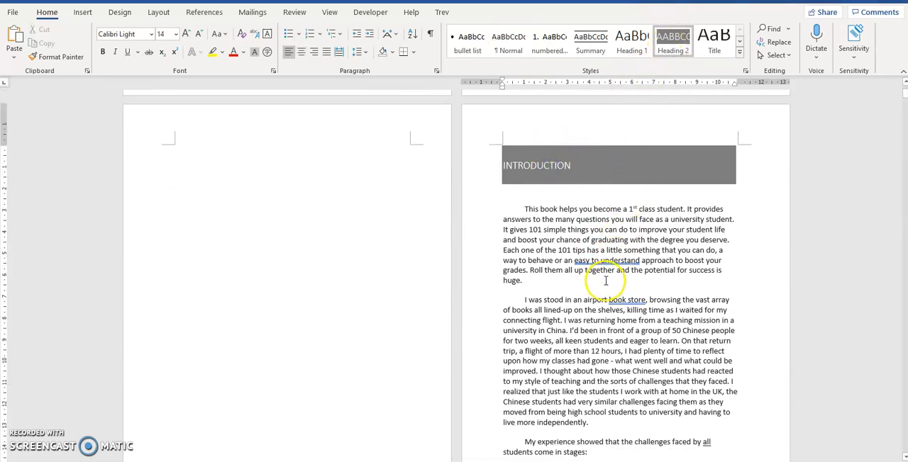
scroll(606, 281, down, 8)
scroll(606, 281, down, 3)
drag(190, 261, 220, 298)
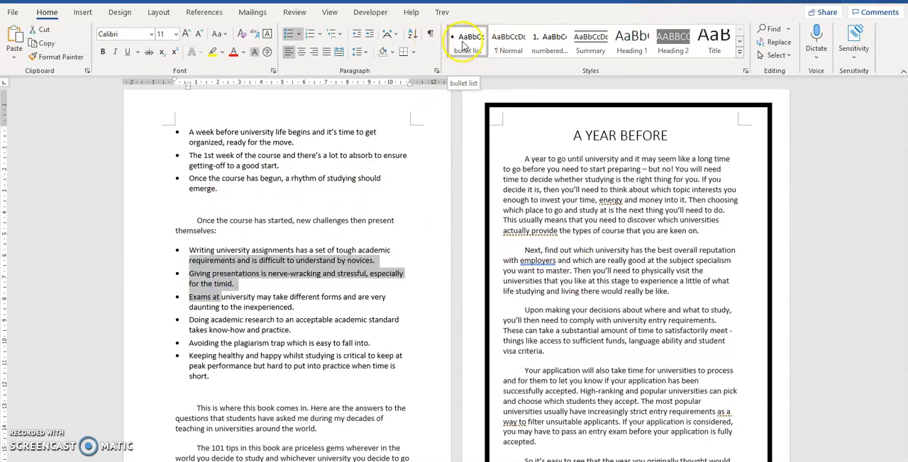
Place the insertion point at the start of the blank page facing the INTRODUCTION page
scroll(478, 260, up, 15)
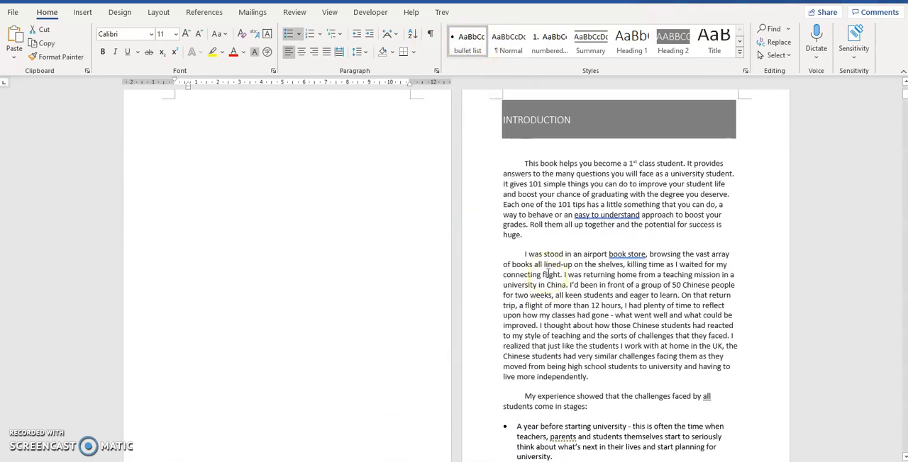
scroll(549, 274, up, 4)
scroll(544, 273, down, 2)
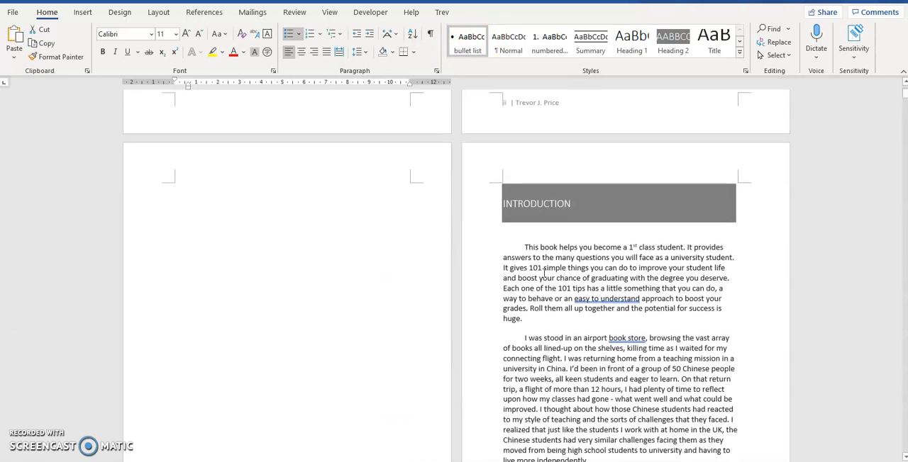
scroll(537, 277, up, 6)
scroll(537, 274, down, 7)
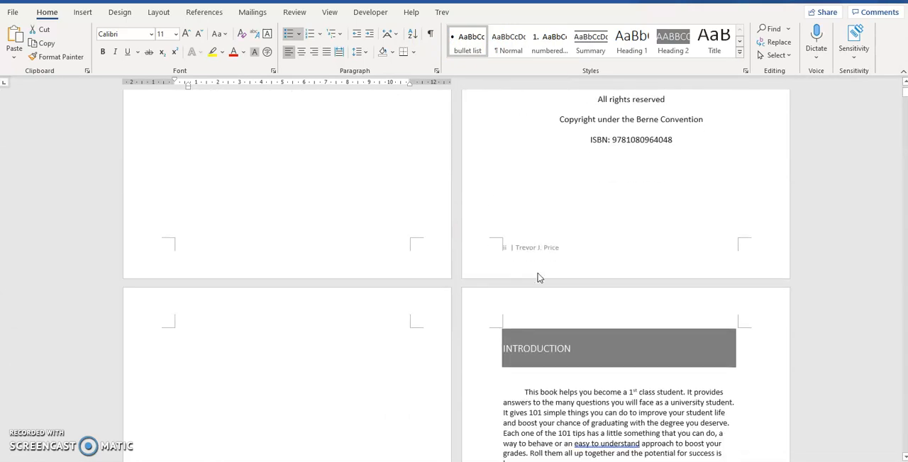
click(172, 198)
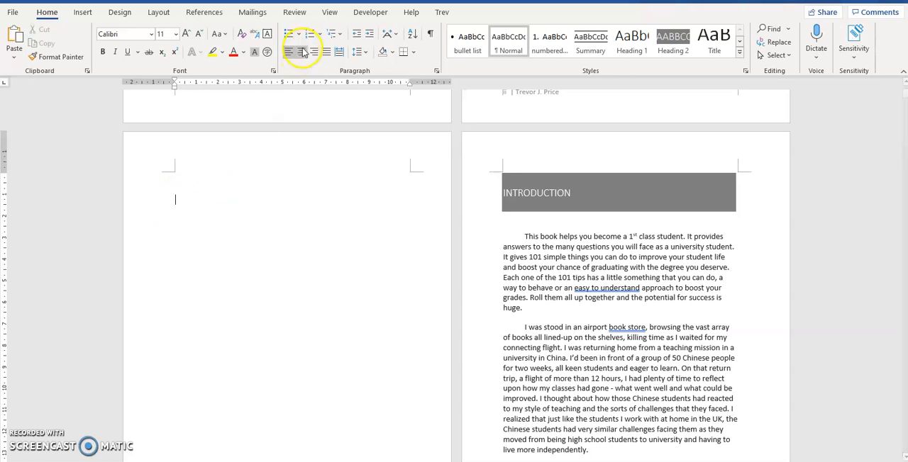
Insert a table of contents on the blank page before the introduction, using the built-in Automatic Table 2 design
click(291, 12)
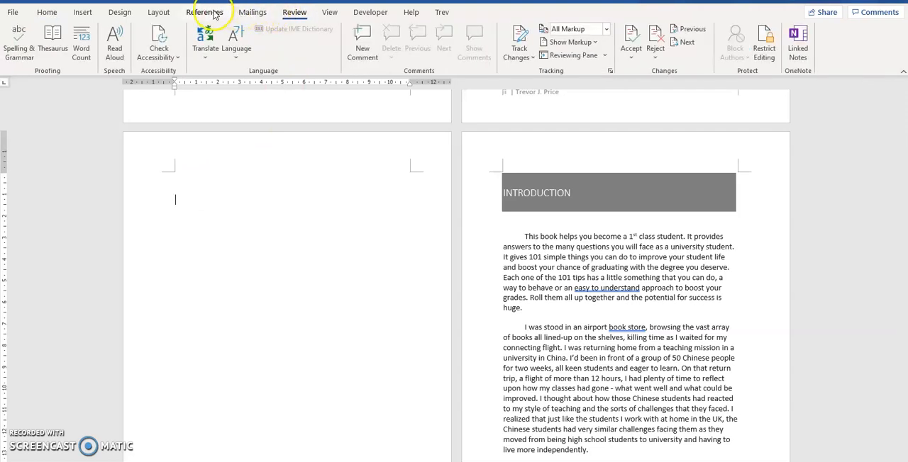
click(211, 12)
click(212, 15)
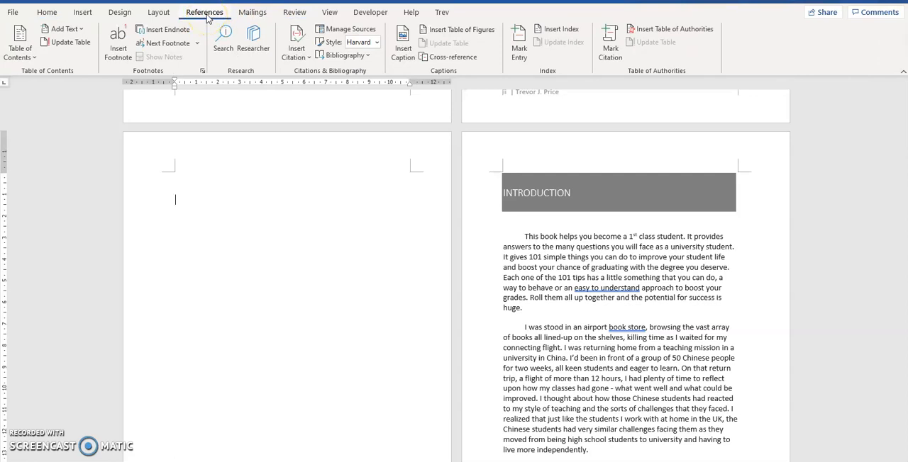
click(35, 61)
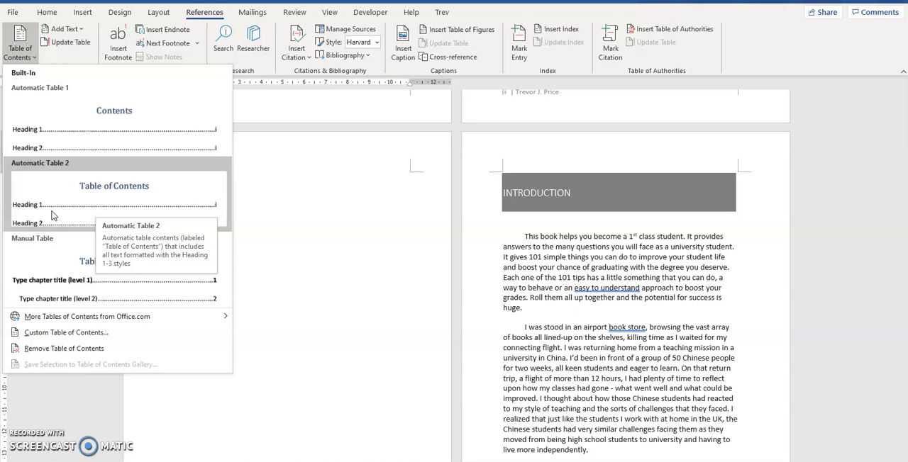
click(122, 213)
click(278, 207)
click(183, 202)
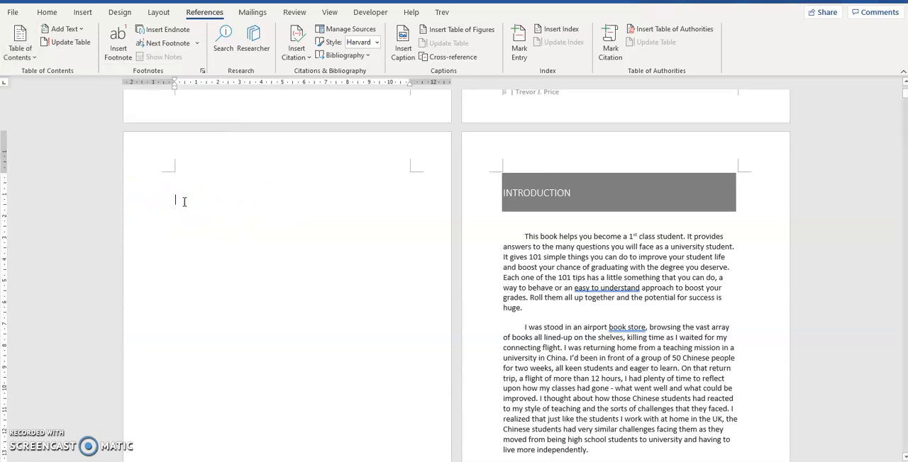
click(31, 58)
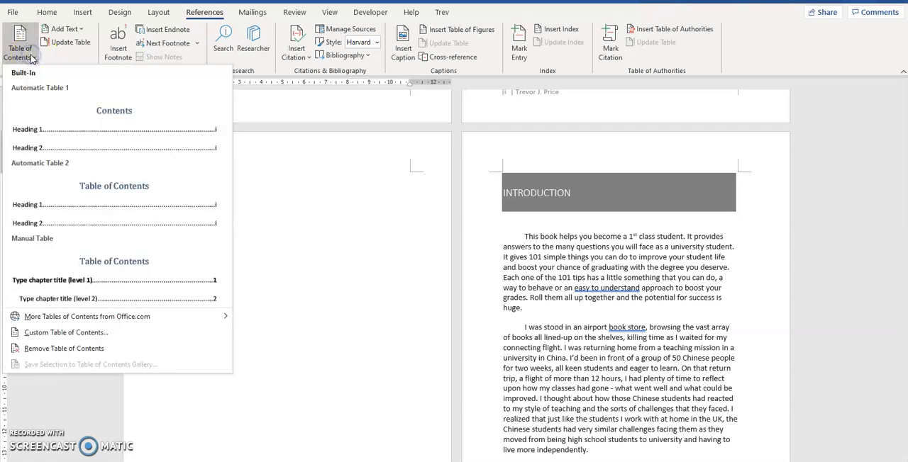
click(70, 215)
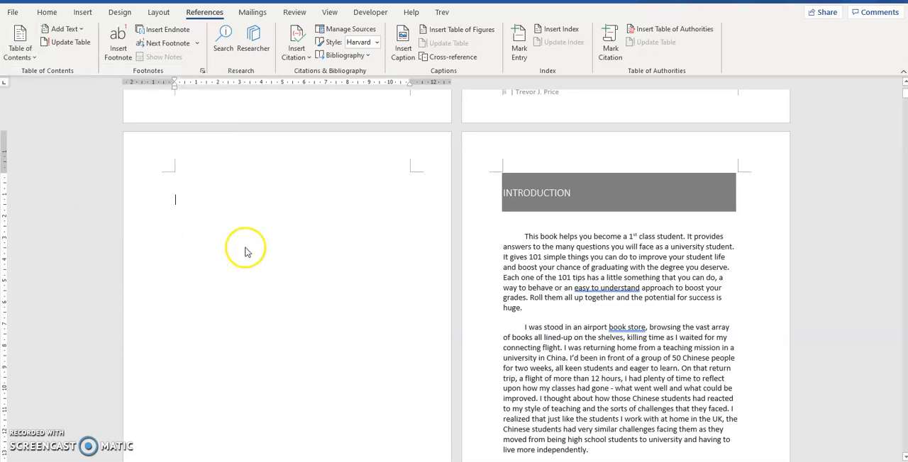
Review the inserted table of contents from its title through the last entry, and the INTRODUCTION and A YEAR BEFORE pages that follow it
scroll(291, 242, up, 8)
scroll(292, 242, up, 10)
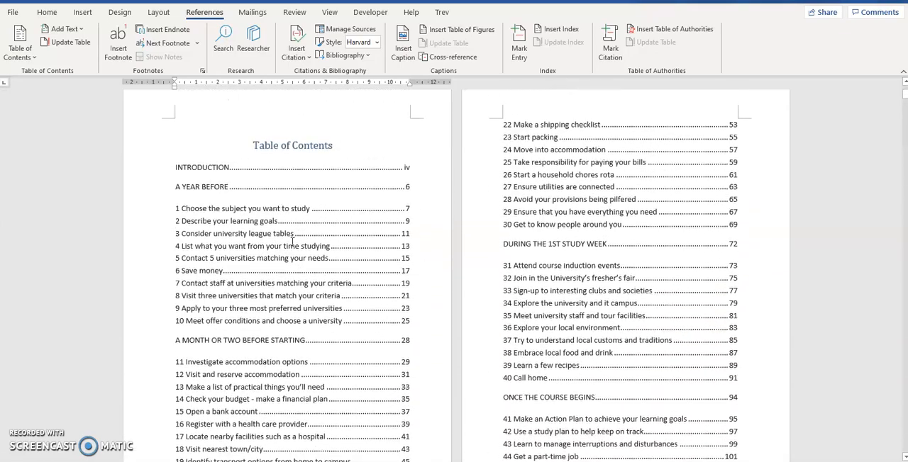
scroll(292, 242, up, 2)
click(272, 213)
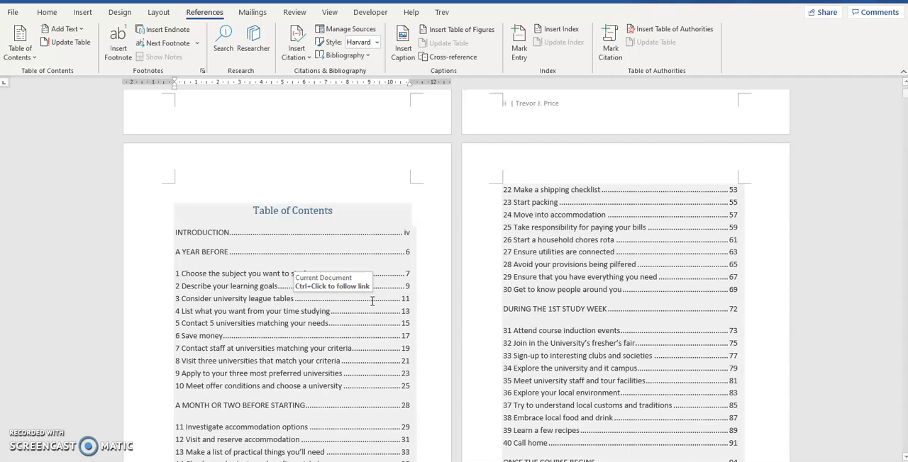
scroll(371, 301, down, 3)
scroll(371, 301, down, 5)
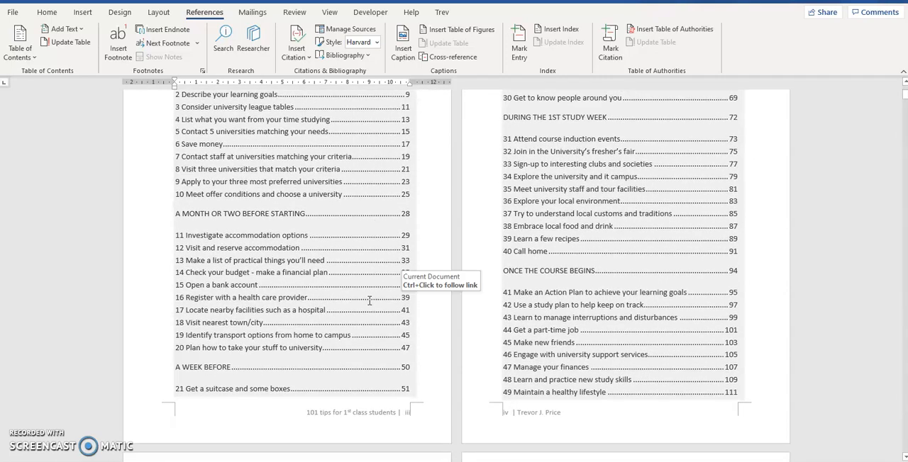
scroll(369, 301, down, 5)
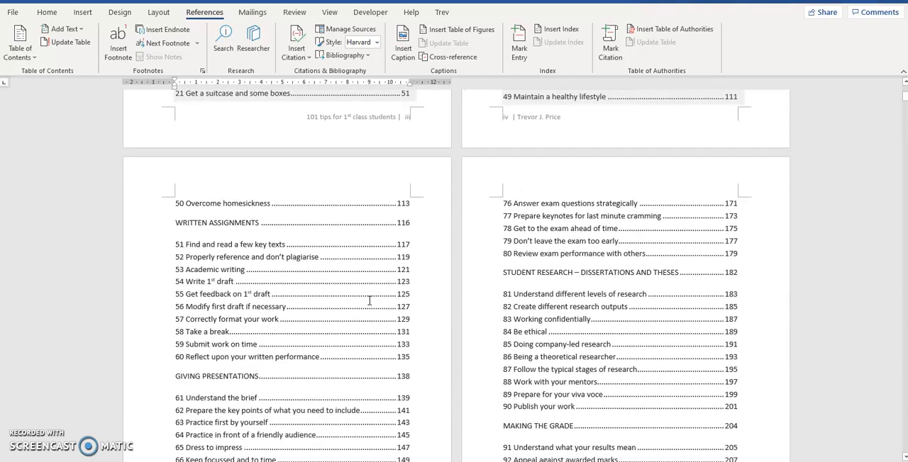
scroll(370, 301, down, 1)
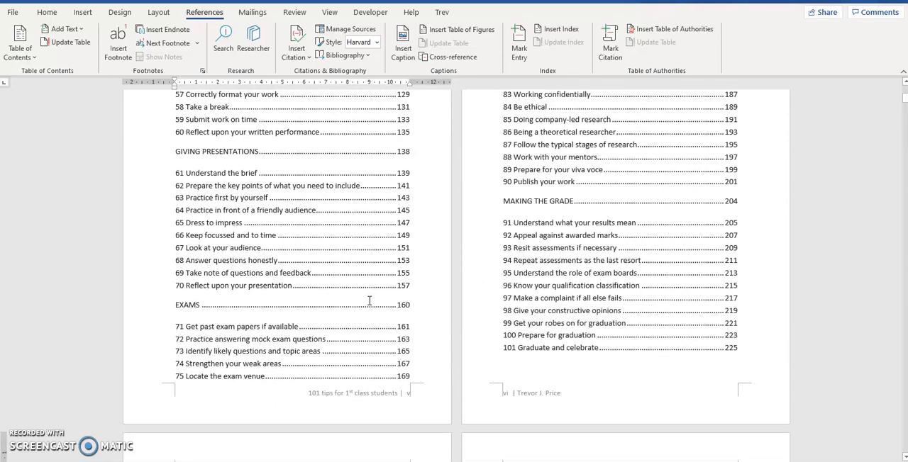
scroll(370, 300, down, 12)
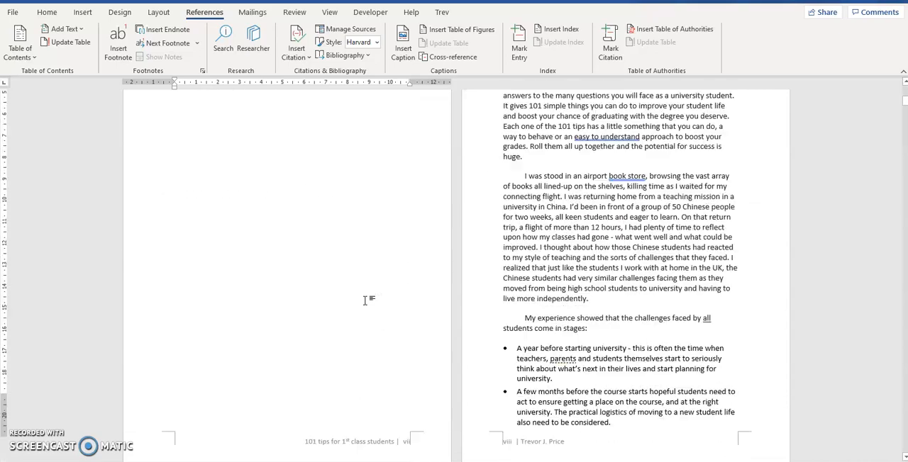
scroll(366, 300, up, 6)
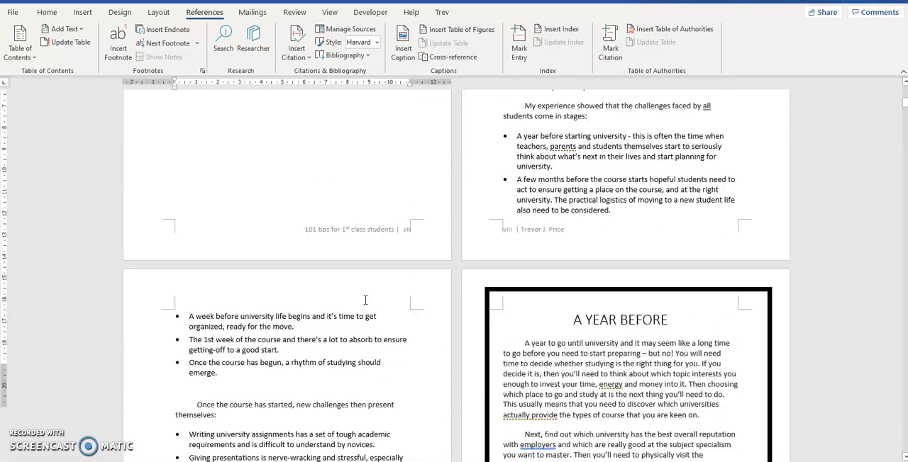
click(500, 319)
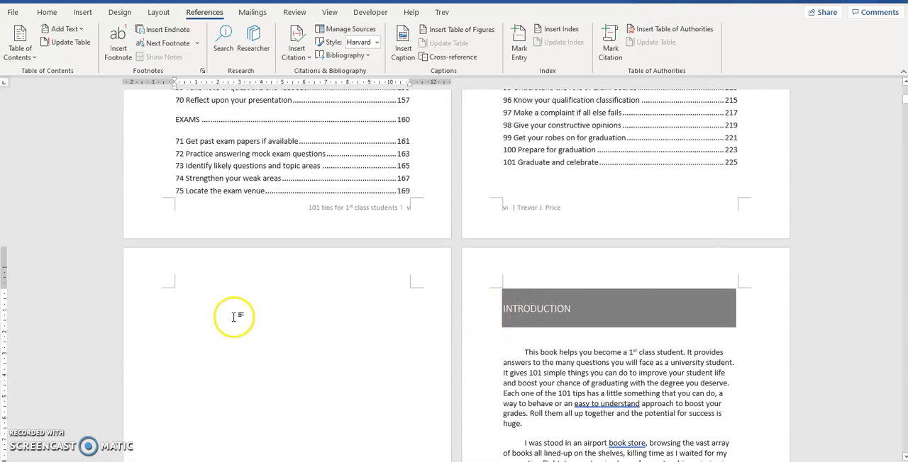
Update the entire table of contents so its entries and page numbers match the current document
scroll(271, 298, up, 3)
scroll(271, 298, up, 10)
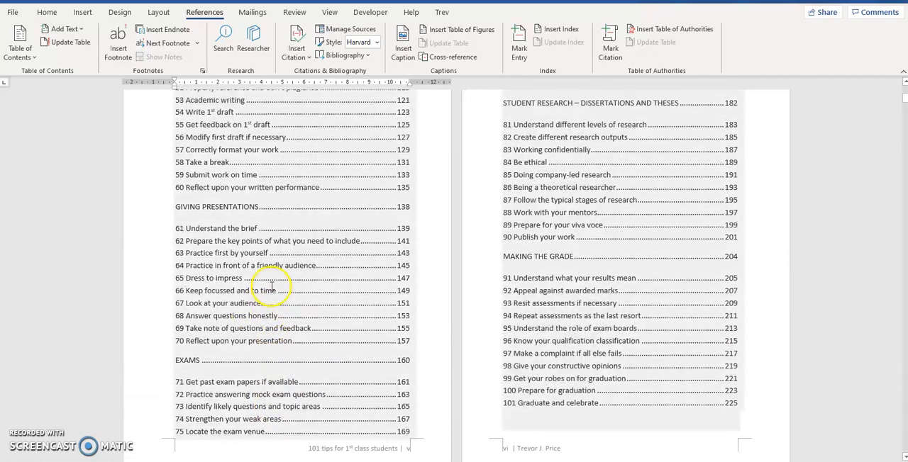
scroll(271, 284, up, 7)
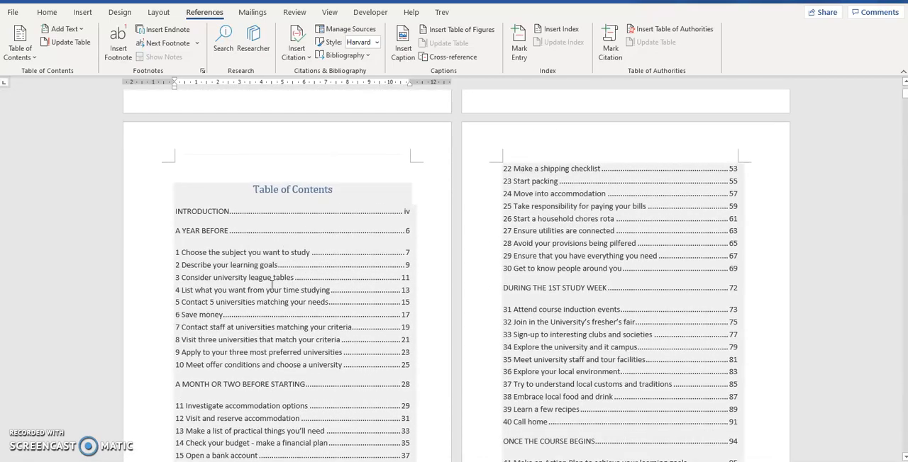
click(203, 196)
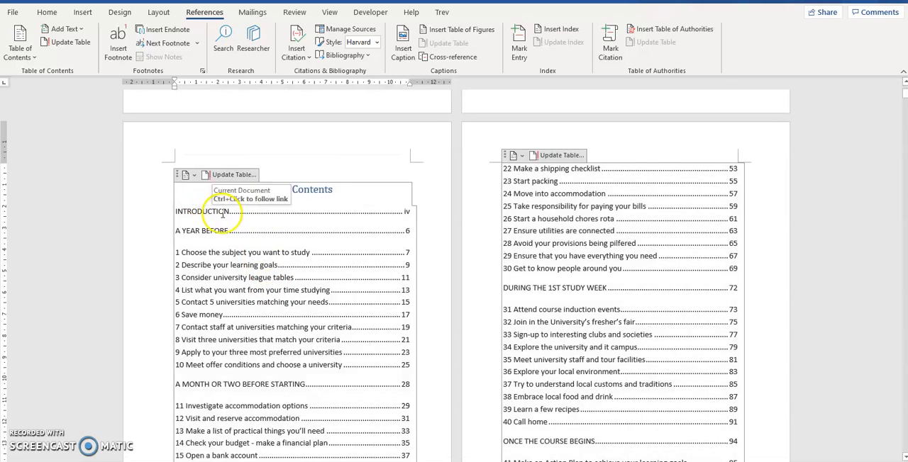
click(227, 178)
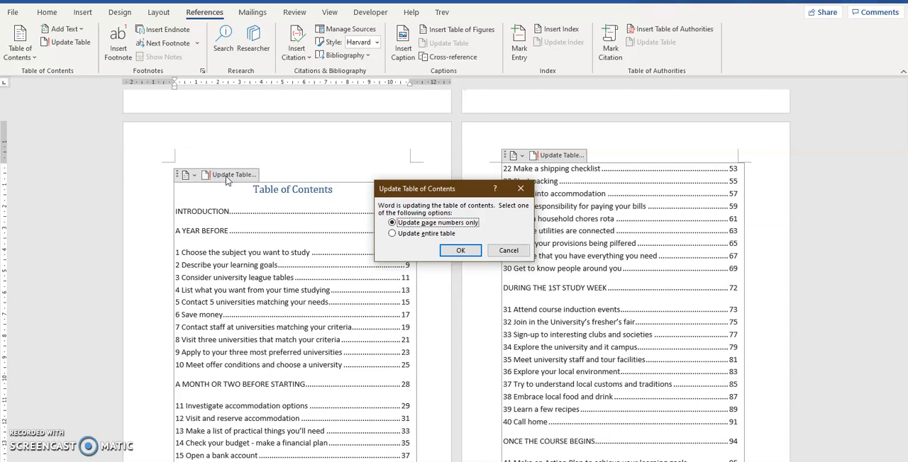
click(393, 234)
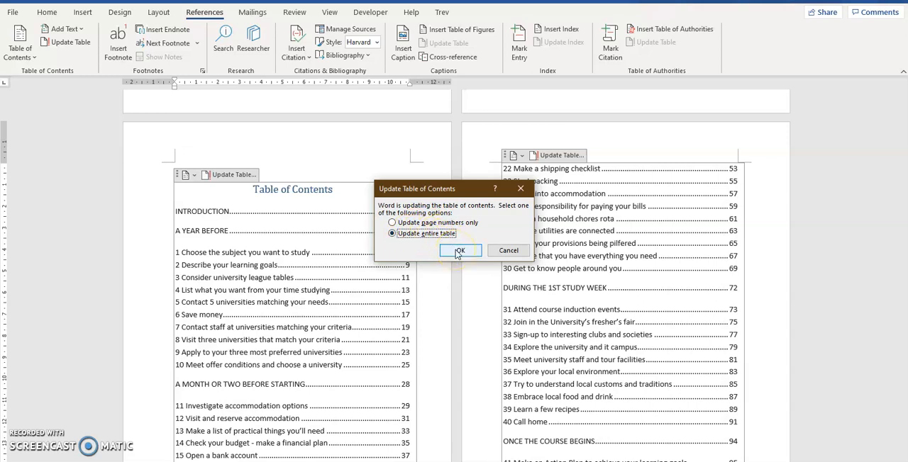
click(459, 251)
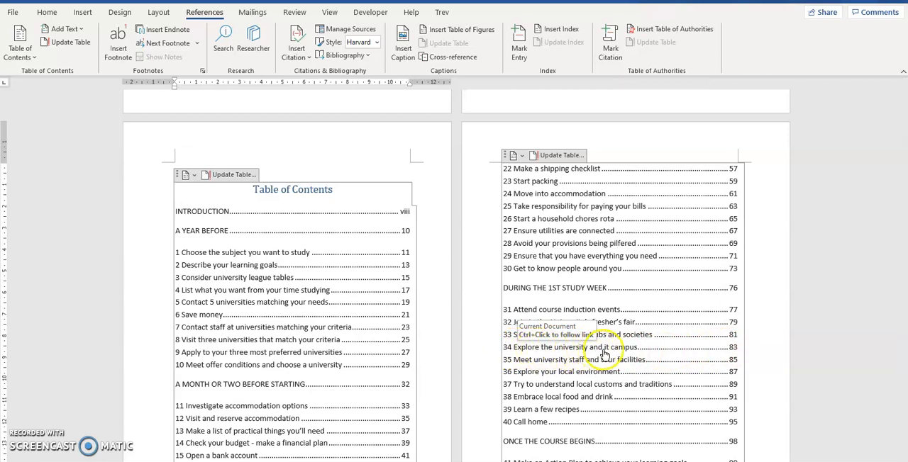
Follow the table of contents link for entry 34, "Explore the university and it campus"
ctrl+click(733, 353)
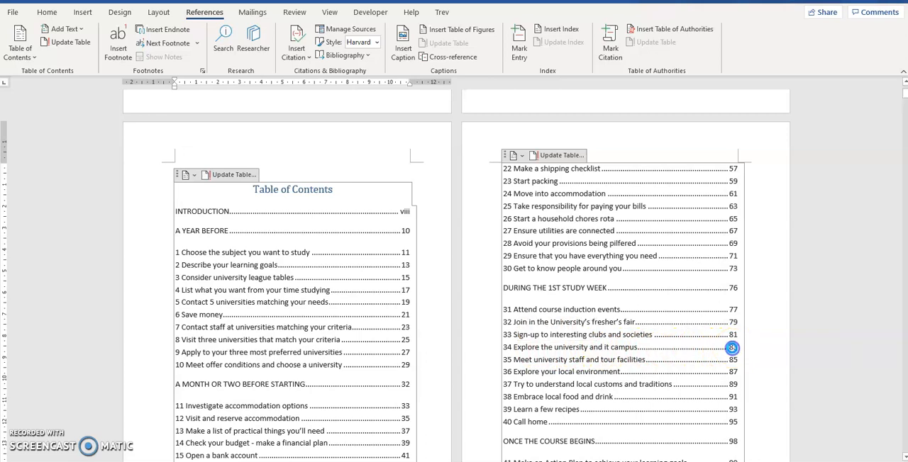